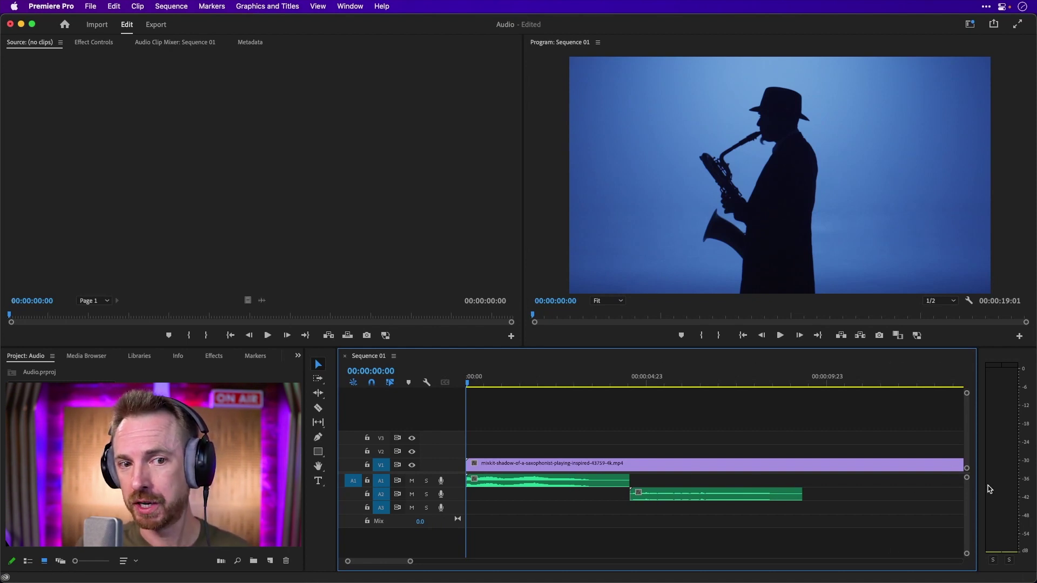
Step: Play both clips, then scrub the playhead back to about seven seconds
{"action": "key", "text": "space"}
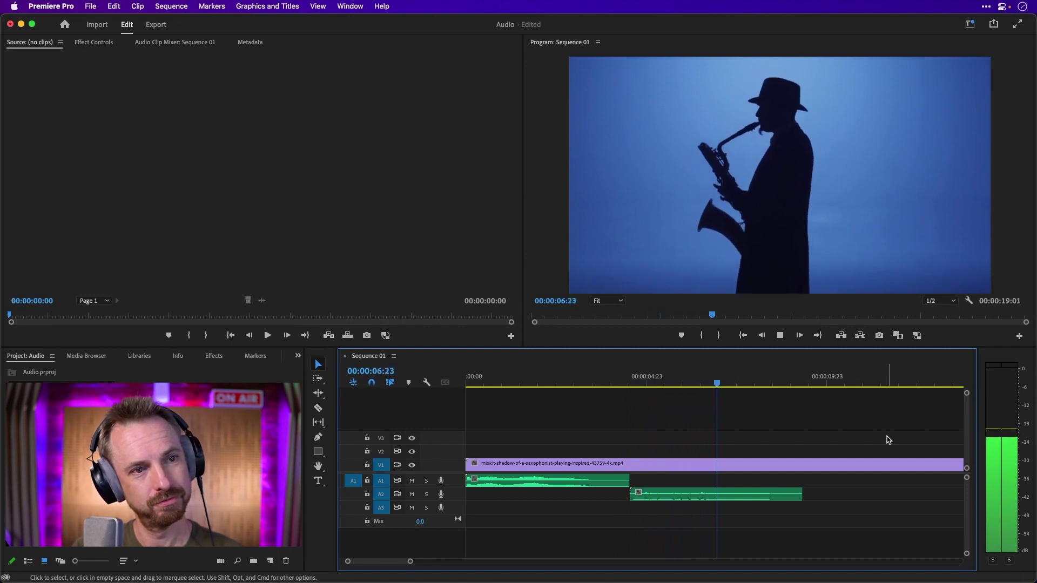
{"action": "key", "text": "space"}
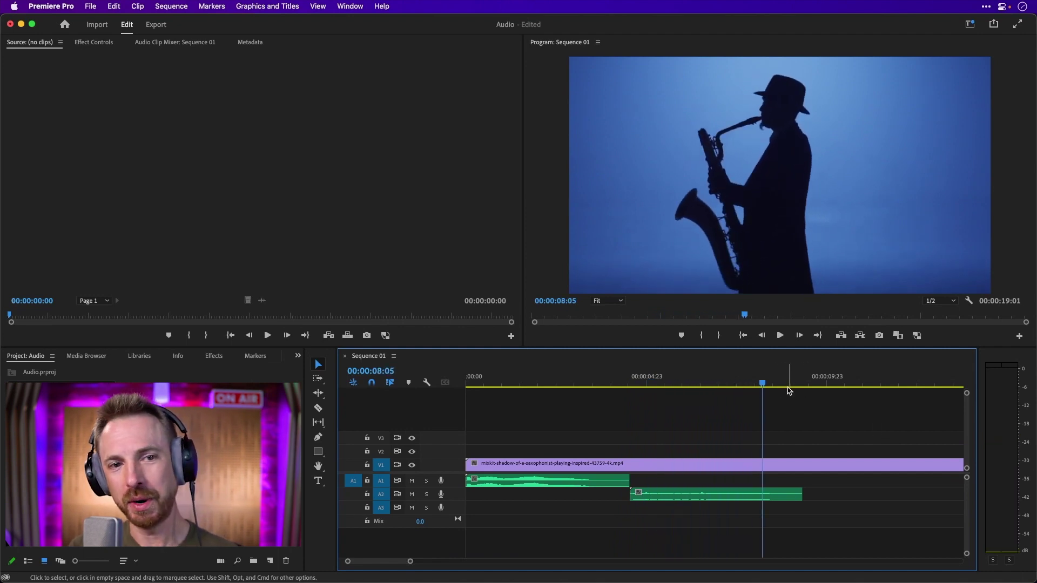
{"action": "left_click_drag", "start_coordinate": [650, 381], "coordinate": [538, 375]}
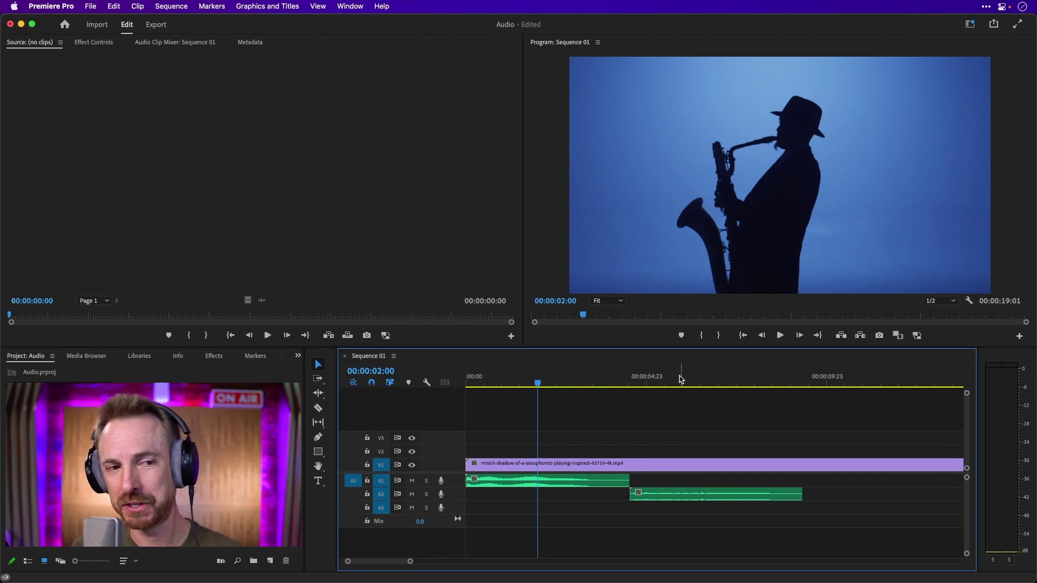
{"action": "left_click_drag", "start_coordinate": [681, 379], "coordinate": [722, 378]}
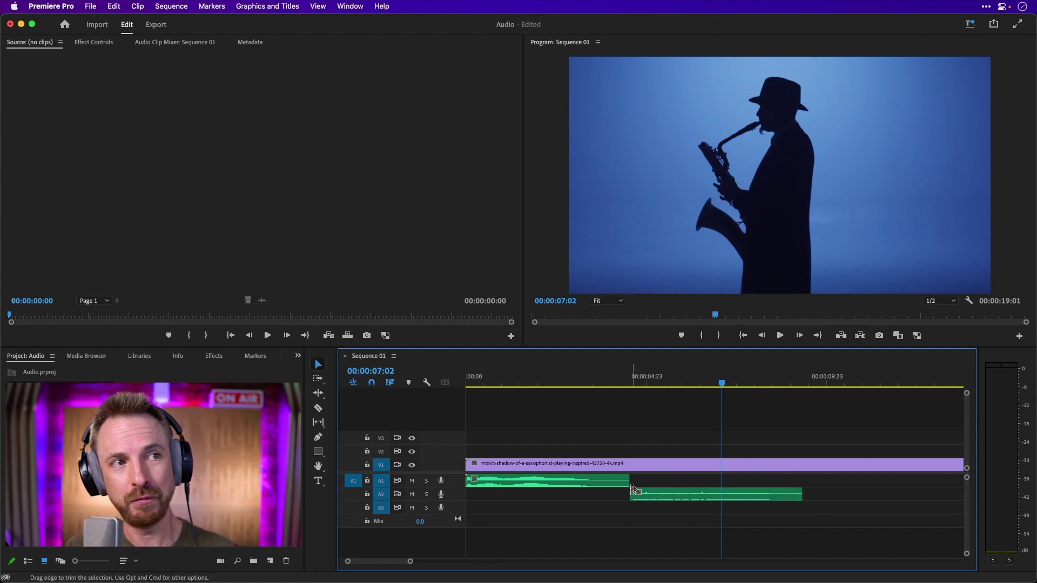
Step: Switch to the Audio workspace and show the Audio Track Mixer
{"action": "left_click", "coordinate": [967, 25]}
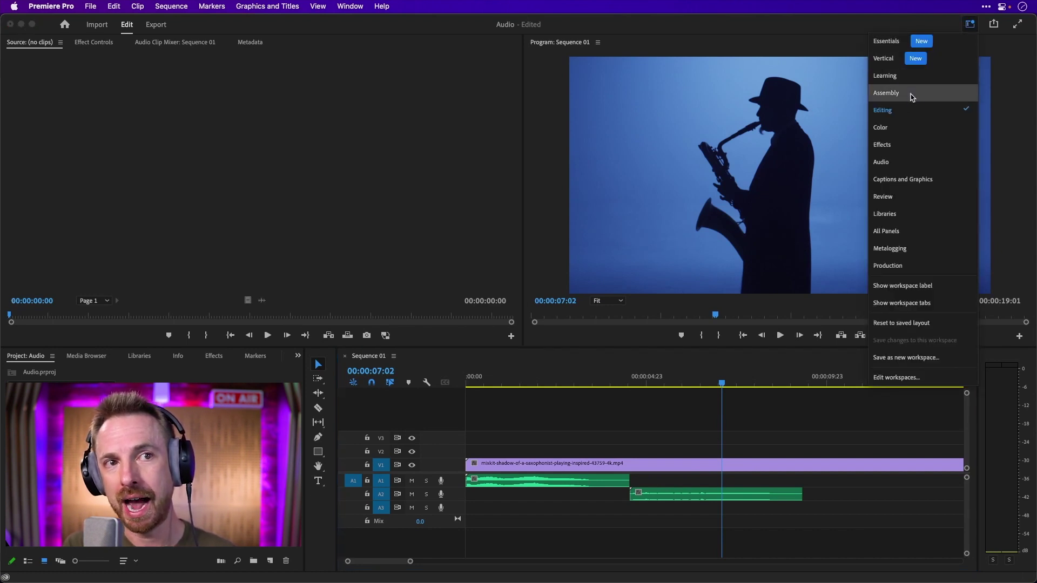
{"action": "left_click", "coordinate": [907, 162]}
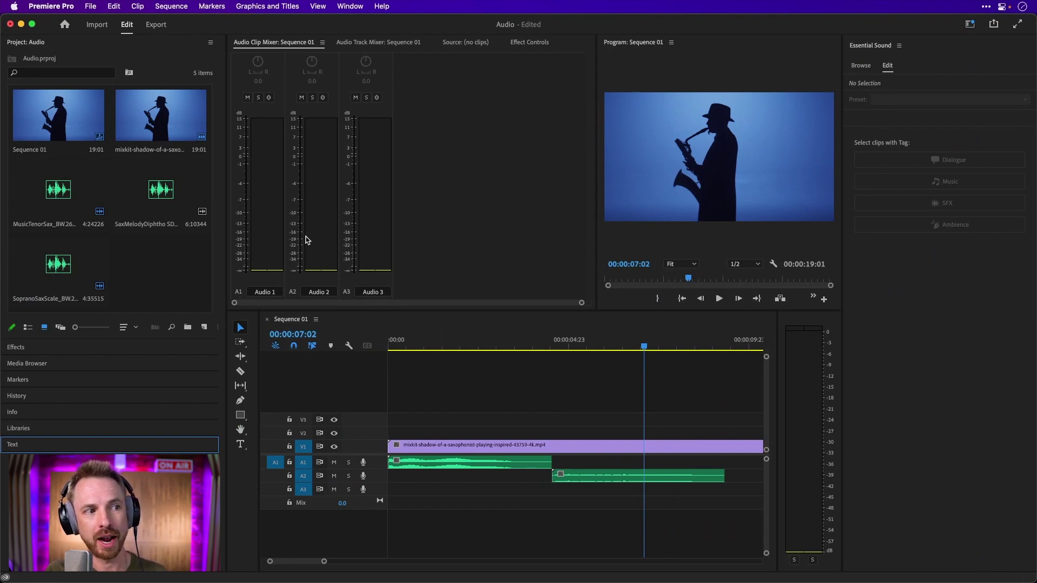
{"action": "left_click", "coordinate": [381, 43]}
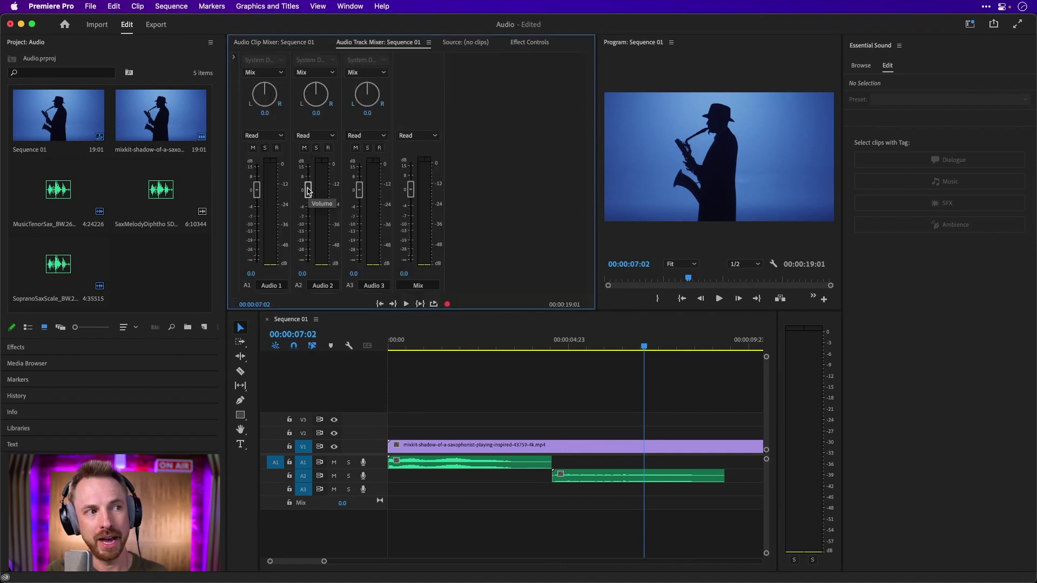
Step: Set the Audio 2 track fader to exactly 12 dB and return the playhead to the start
{"action": "left_click_drag", "start_coordinate": [309, 192], "coordinate": [310, 172]}
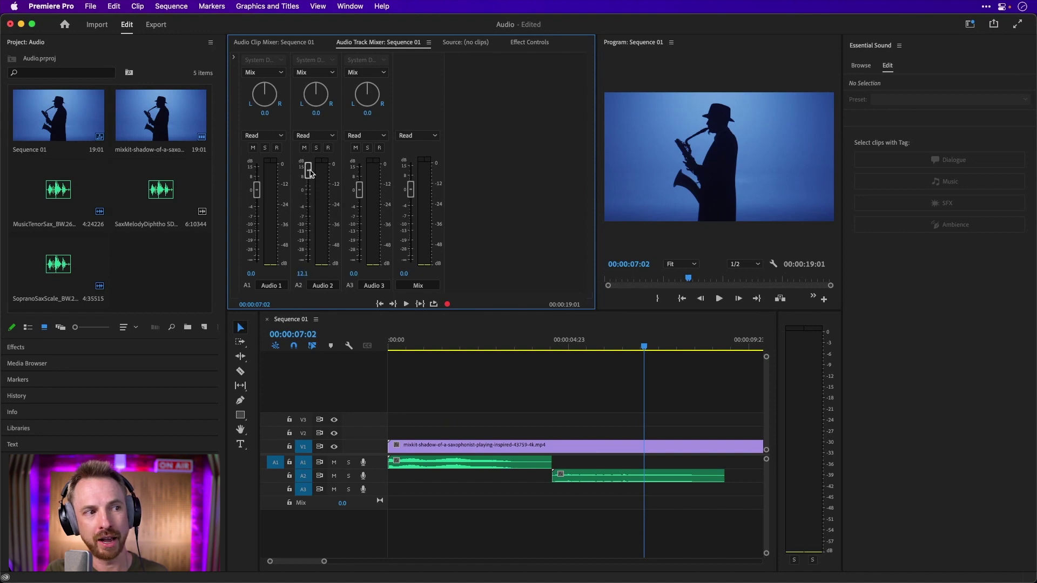
{"action": "left_click", "coordinate": [303, 274]}
{"action": "type", "text": "12"}
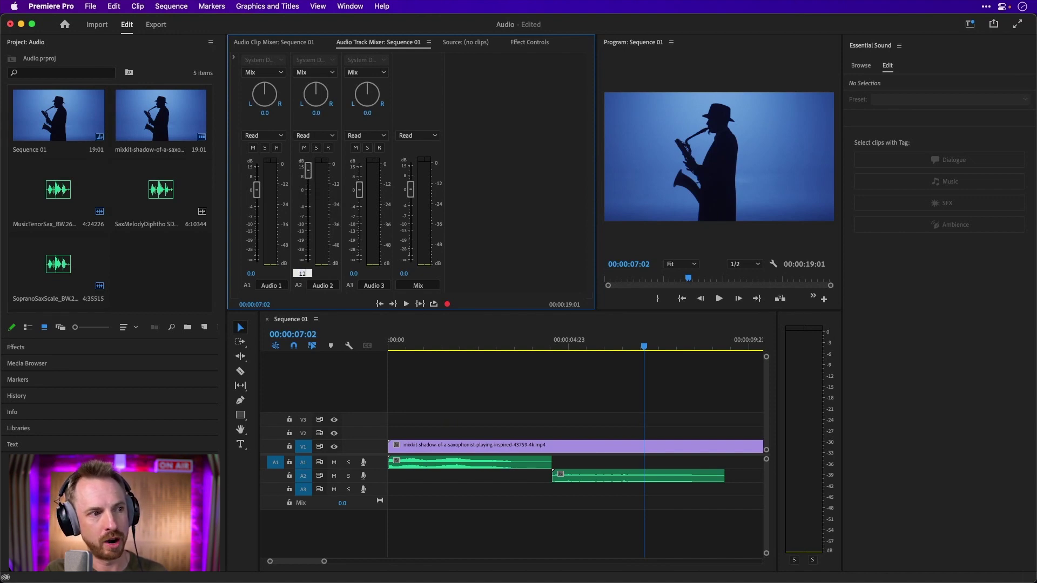
{"action": "key", "text": "Return"}
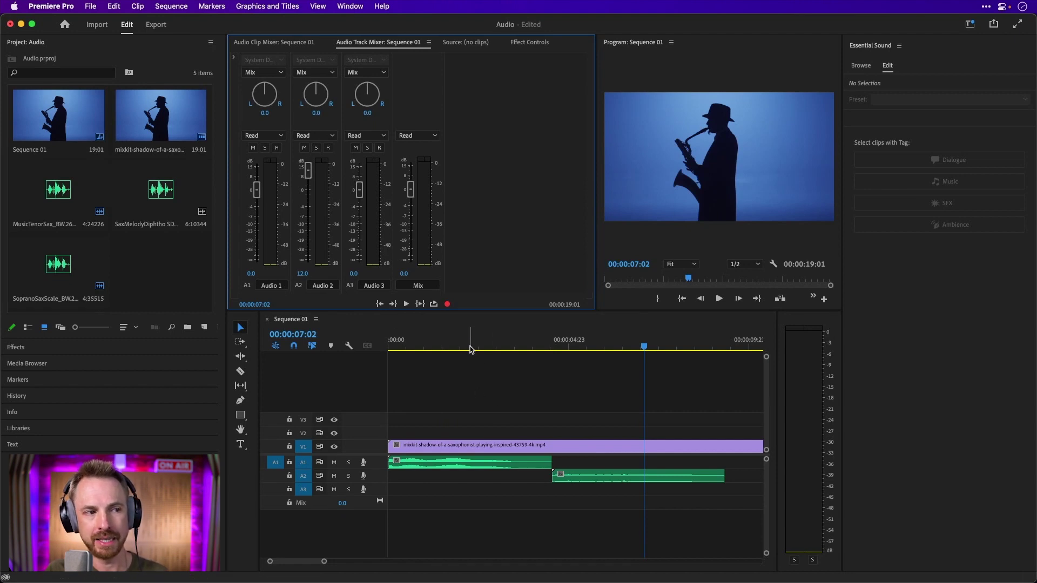
{"action": "left_click", "coordinate": [396, 344]}
Step: Play the sequence from the start, then undo the 12 dB Audio 2 track boost
{"action": "key", "text": "space"}
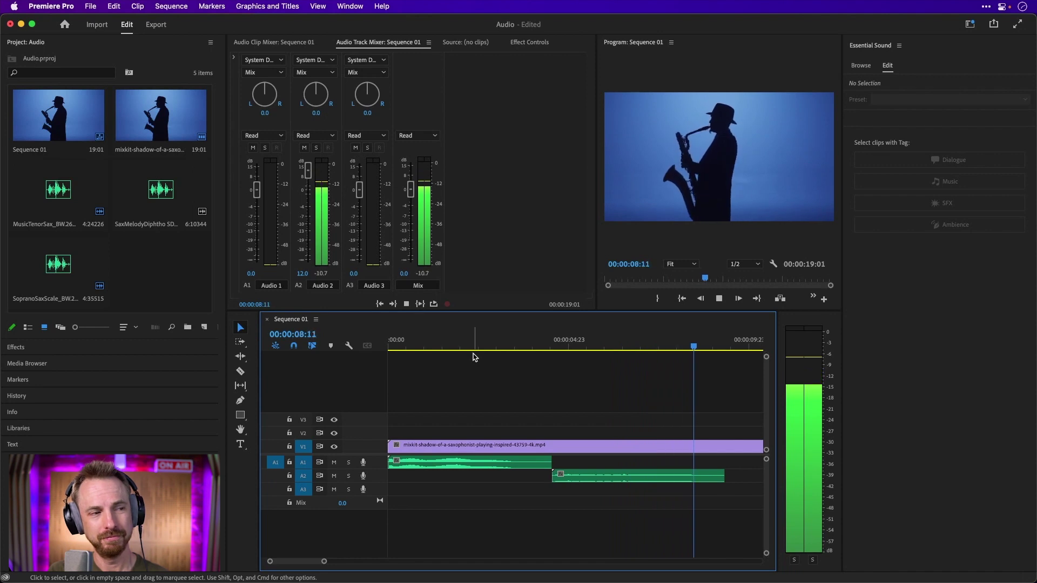
{"action": "key", "text": "space"}
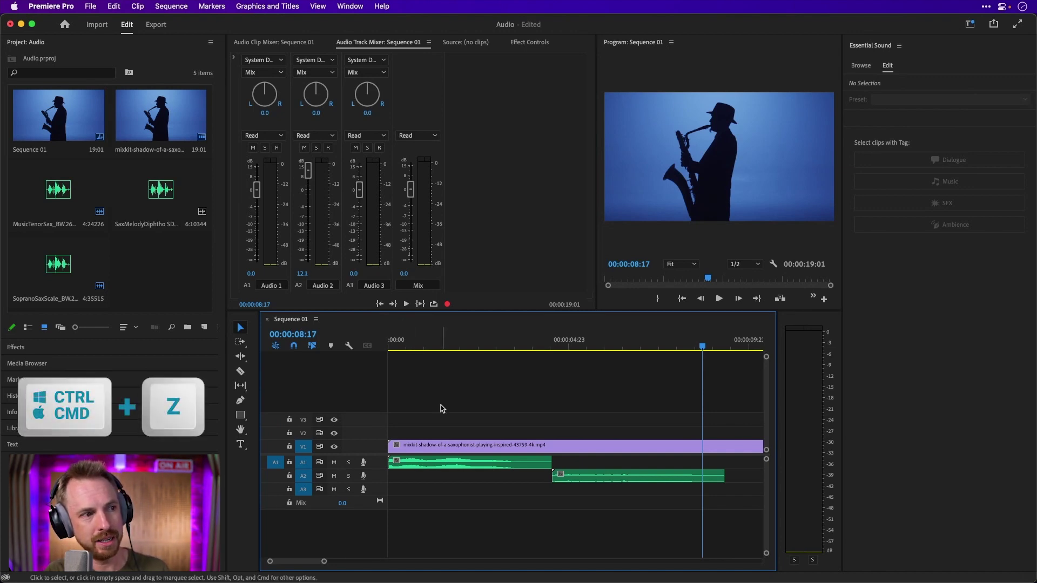
{"action": "key", "text": "super+z"}
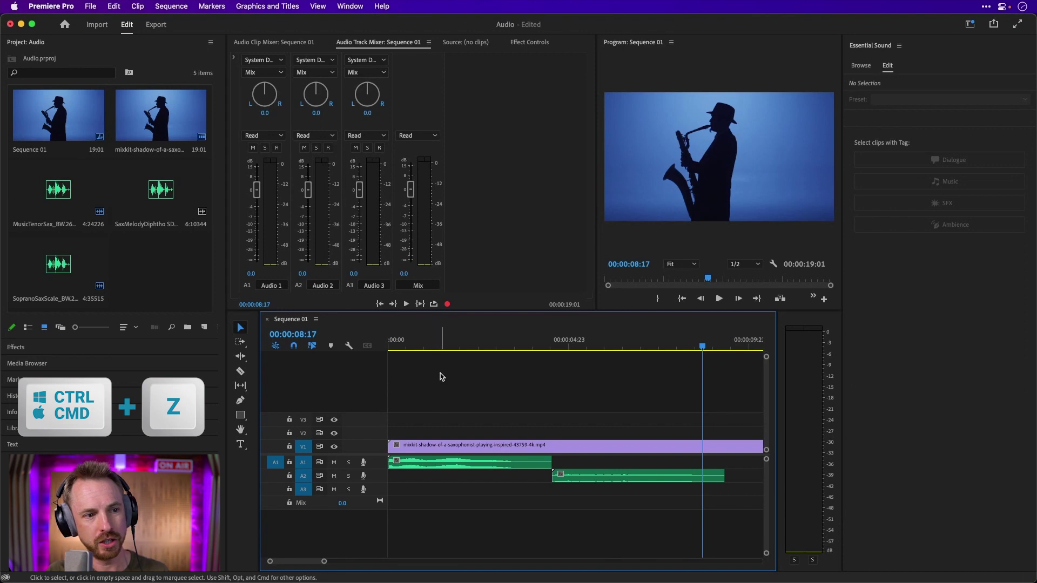
Step: Expand audio tracks A1 and A2 so both saxophone waveforms are visible
{"action": "left_click", "coordinate": [565, 480]}
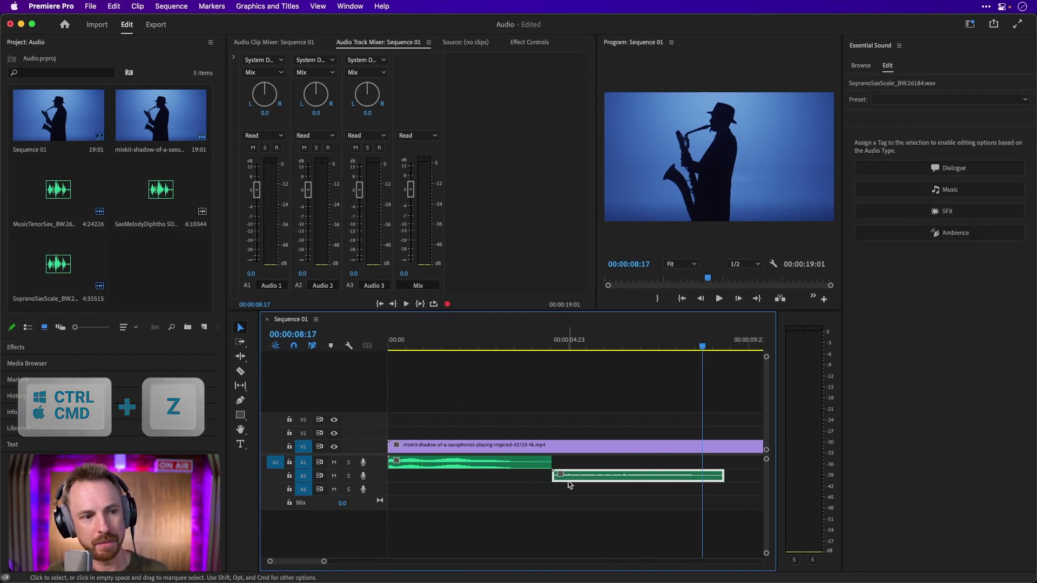
{"action": "left_click_drag", "start_coordinate": [382, 509], "coordinate": [382, 524]}
{"action": "double_click", "coordinate": [381, 478]}
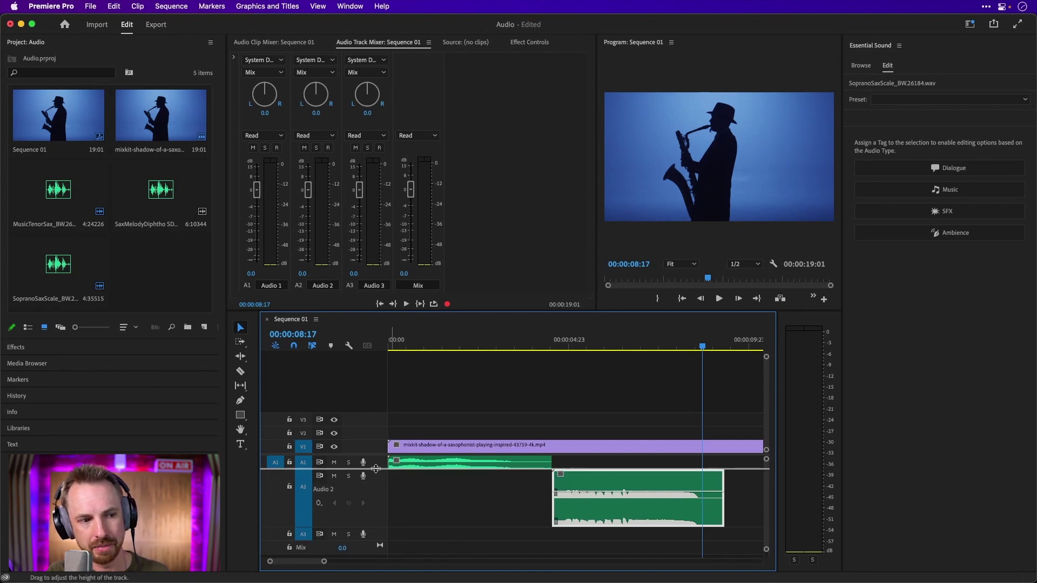
{"action": "left_click_drag", "start_coordinate": [376, 469], "coordinate": [378, 509]}
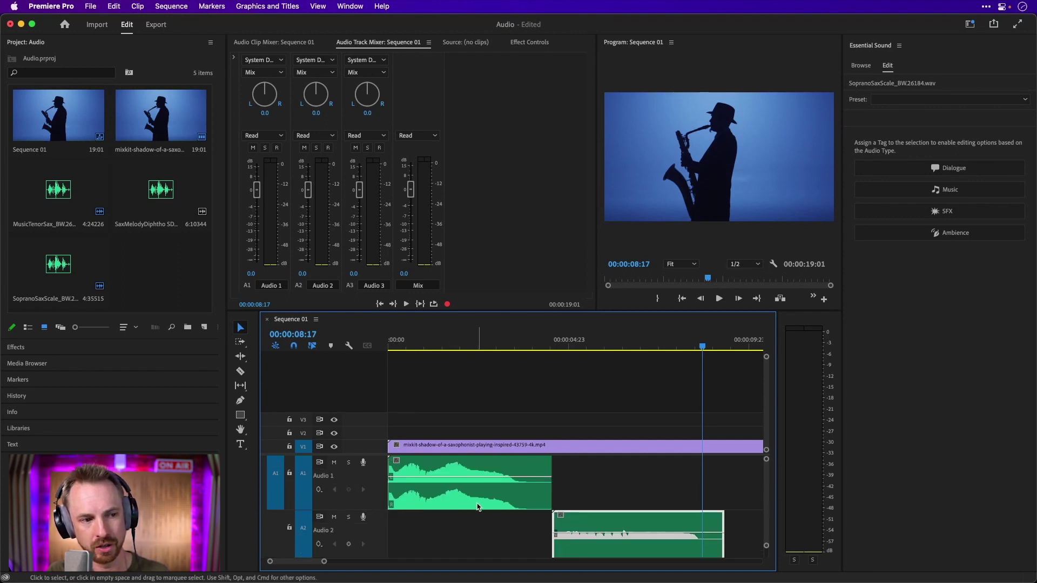
{"action": "scroll", "coordinate": [478, 507], "scroll_direction": "down", "scroll_amount": 4}
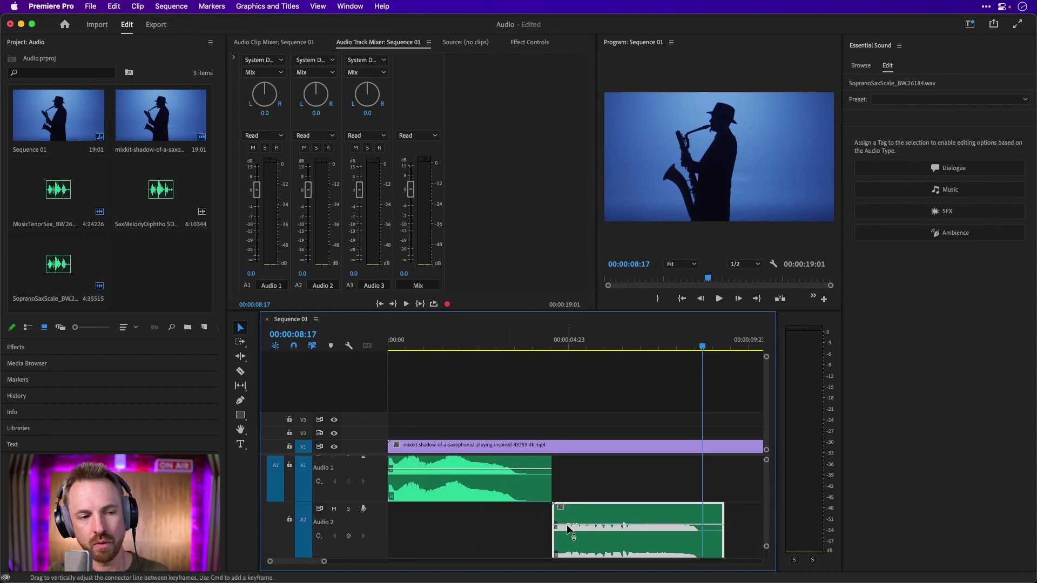
Step: Raise the A2 soprano sax clip volume to about 13.6 dB, play it, then undo
{"action": "left_click_drag", "start_coordinate": [568, 529], "coordinate": [569, 509]}
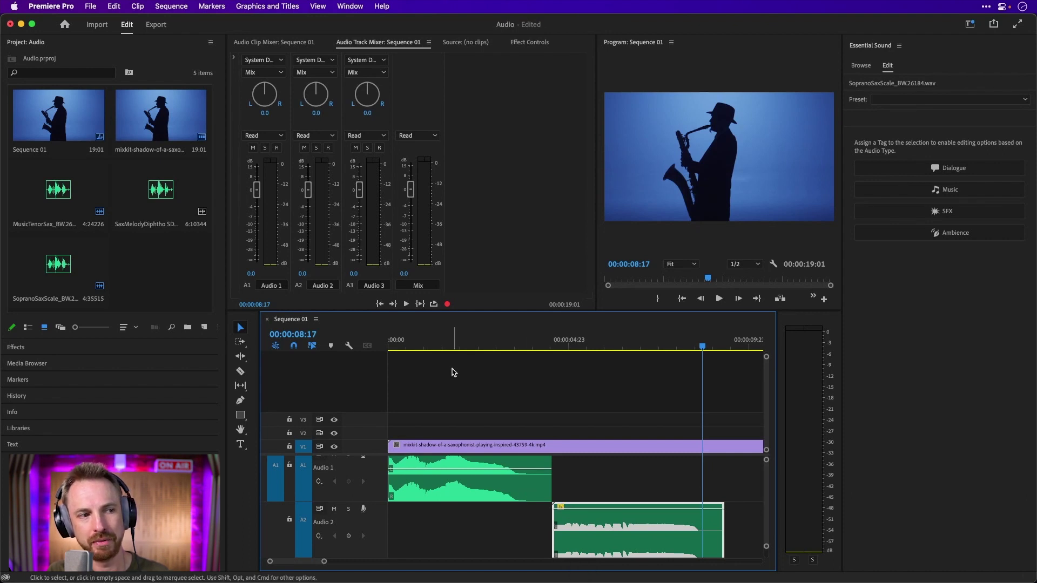
{"action": "left_click", "coordinate": [445, 341]}
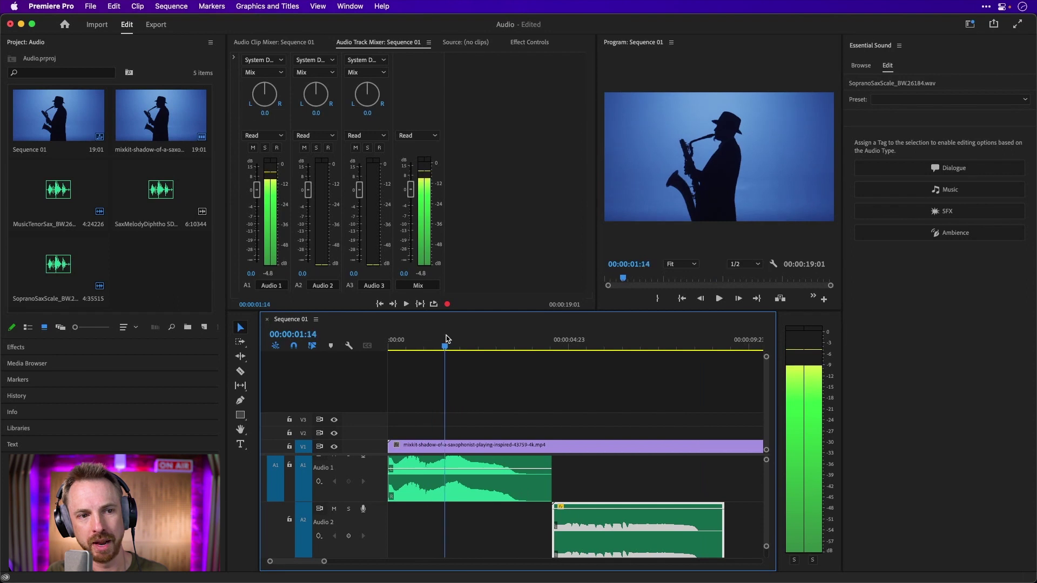
{"action": "left_click", "coordinate": [613, 347]}
{"action": "left_click_drag", "start_coordinate": [609, 348], "coordinate": [609, 347]}
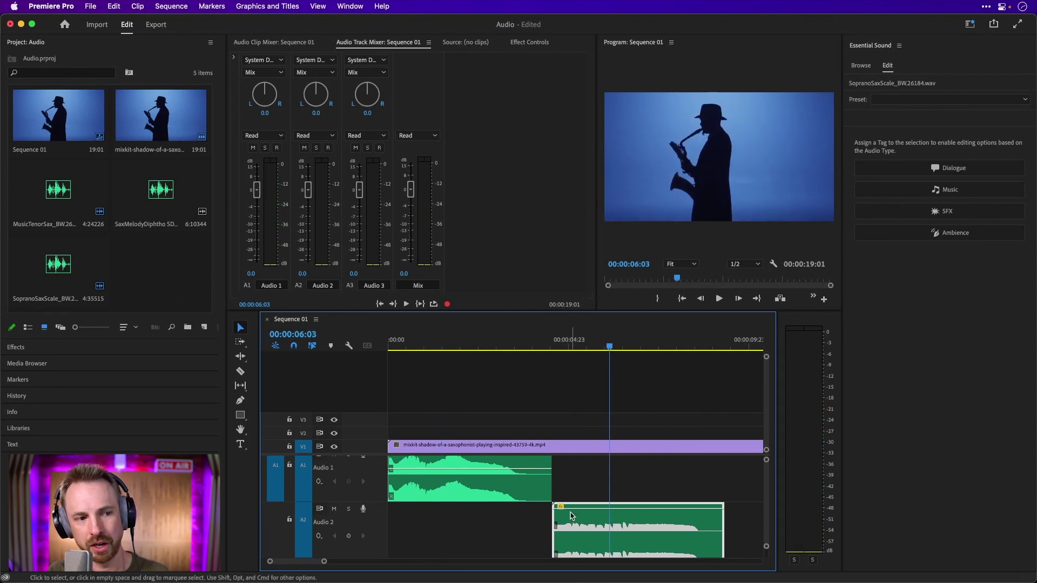
{"action": "left_click_drag", "start_coordinate": [574, 509], "coordinate": [573, 507]}
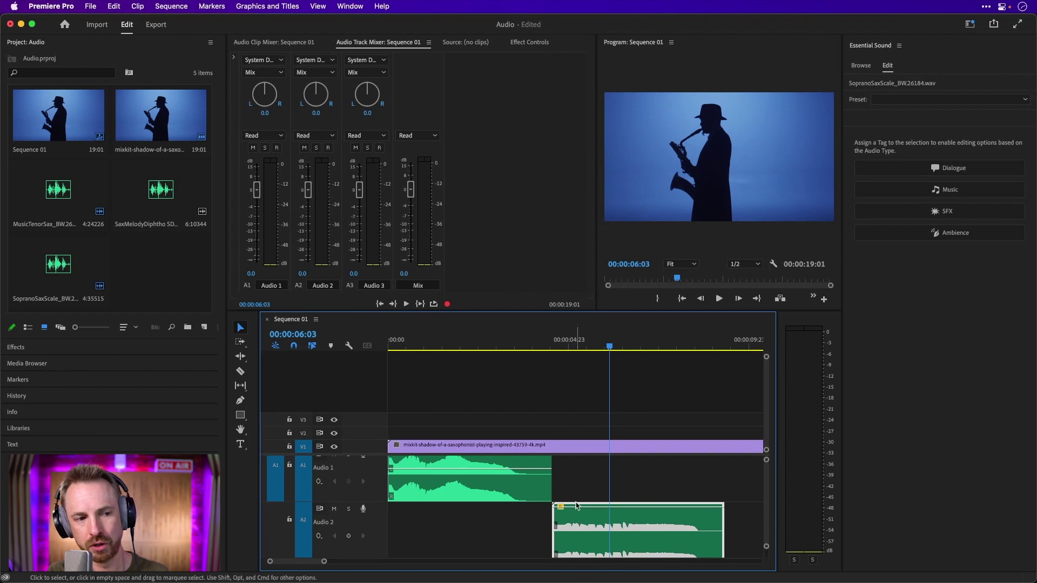
{"action": "key", "text": "space"}
{"action": "key", "text": "space"}
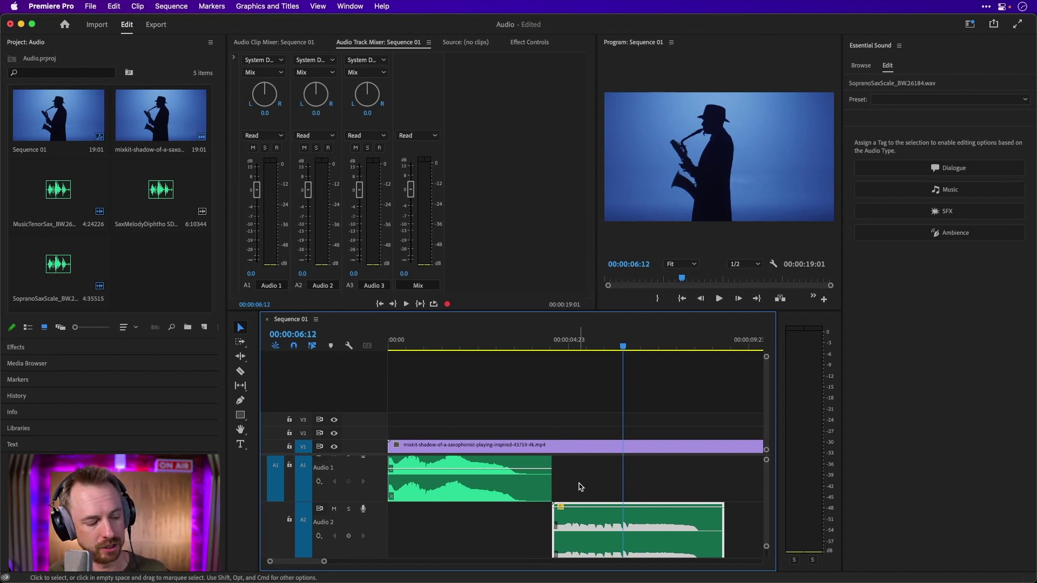
{"action": "key", "text": "ctrl+z"}
{"action": "key", "text": "ctrl+z"}
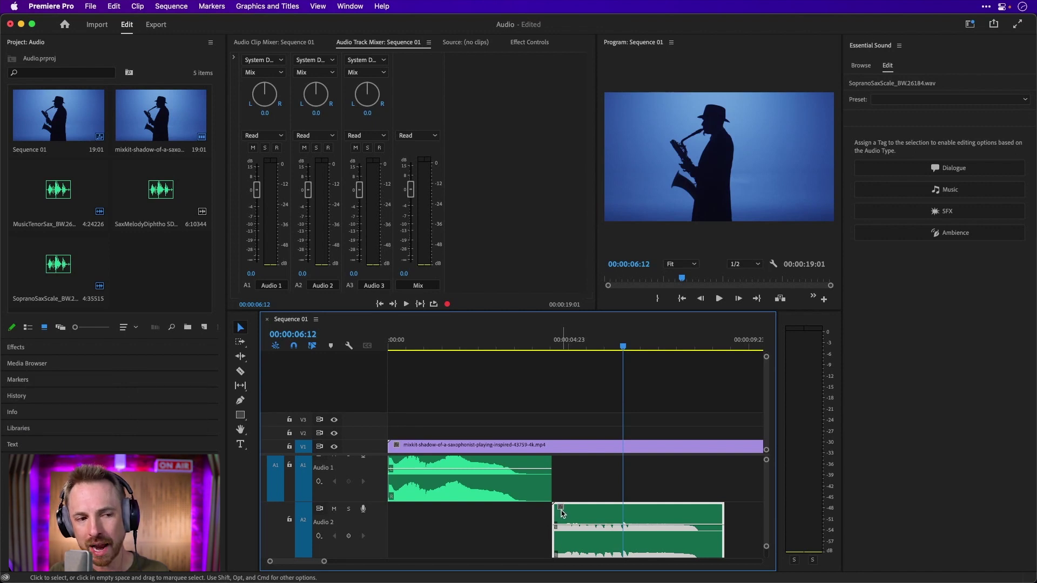
Step: Normalize the tenor and soprano sax clips to a -3 dB maximum peak with Audio Gain
{"action": "left_click", "coordinate": [515, 480]}
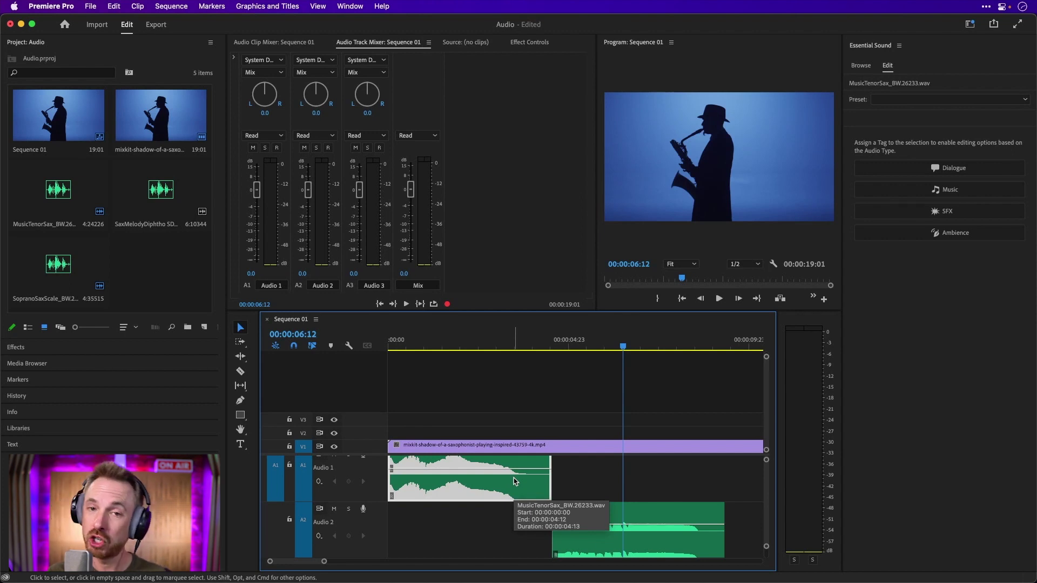
{"action": "key", "text": "g"}
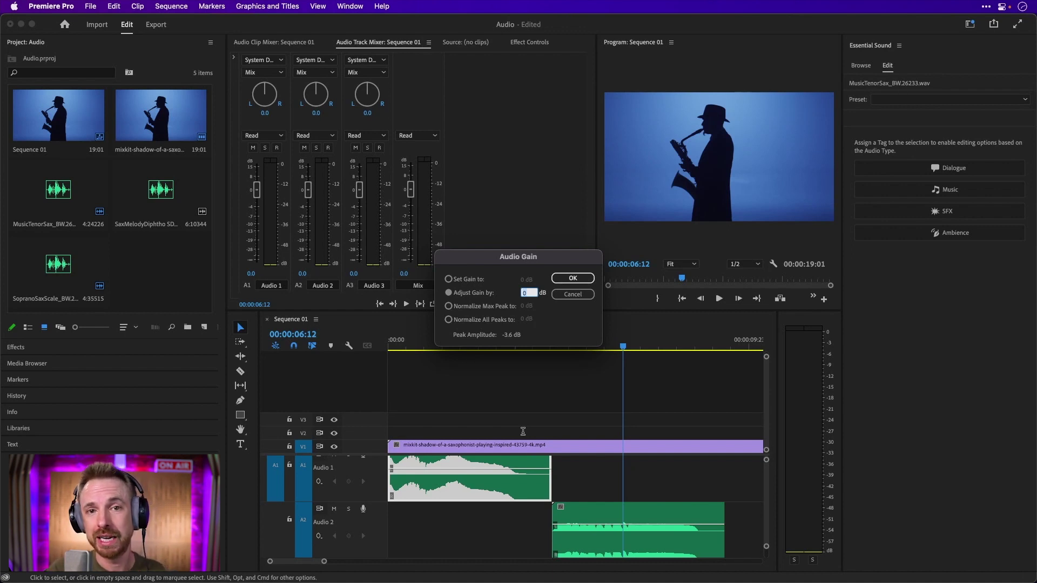
{"action": "left_click", "coordinate": [476, 310]}
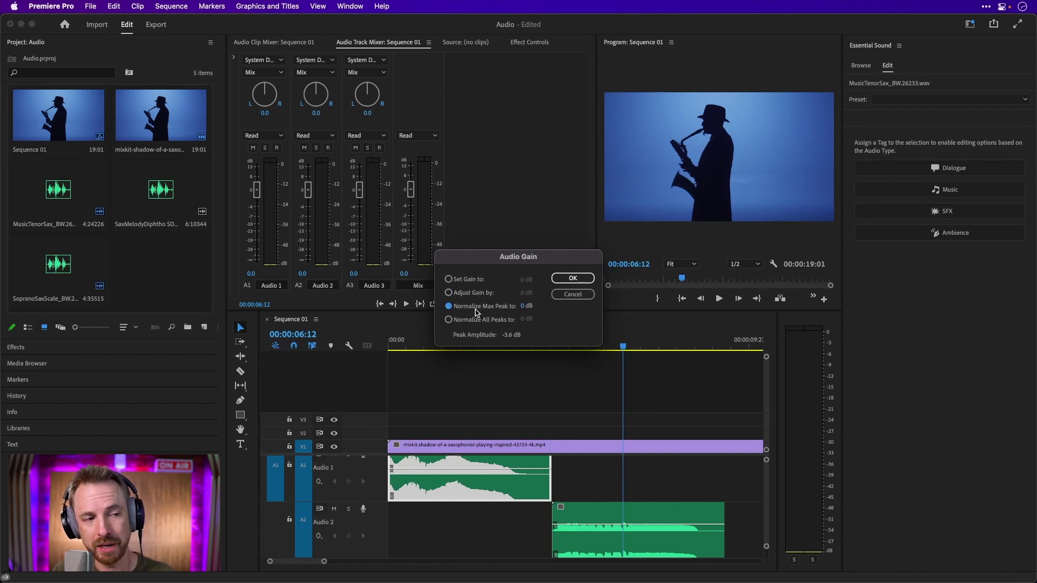
{"action": "left_click", "coordinate": [526, 308]}
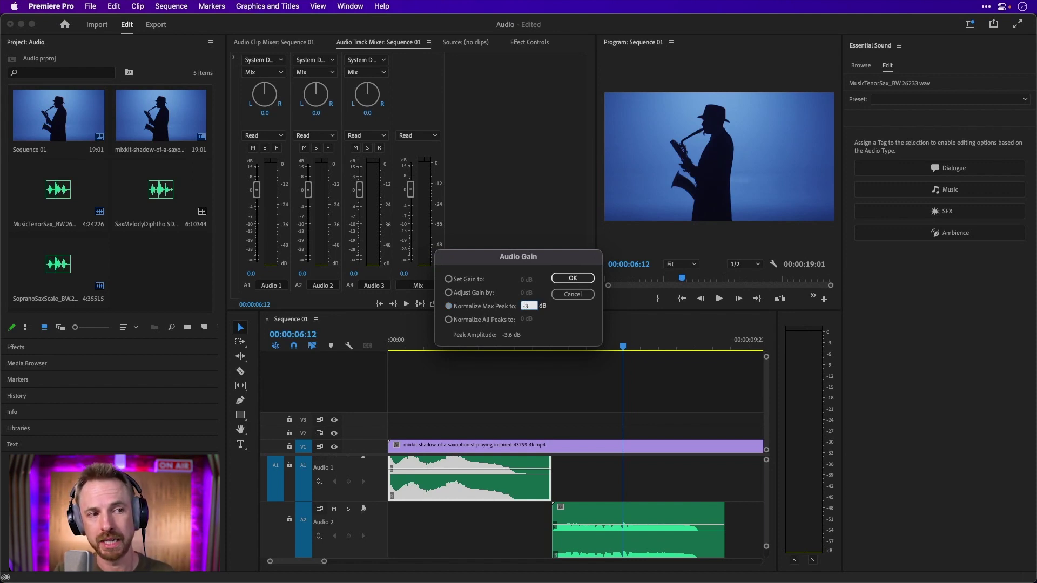
{"action": "type", "text": "-3"}
{"action": "left_click", "coordinate": [573, 279]}
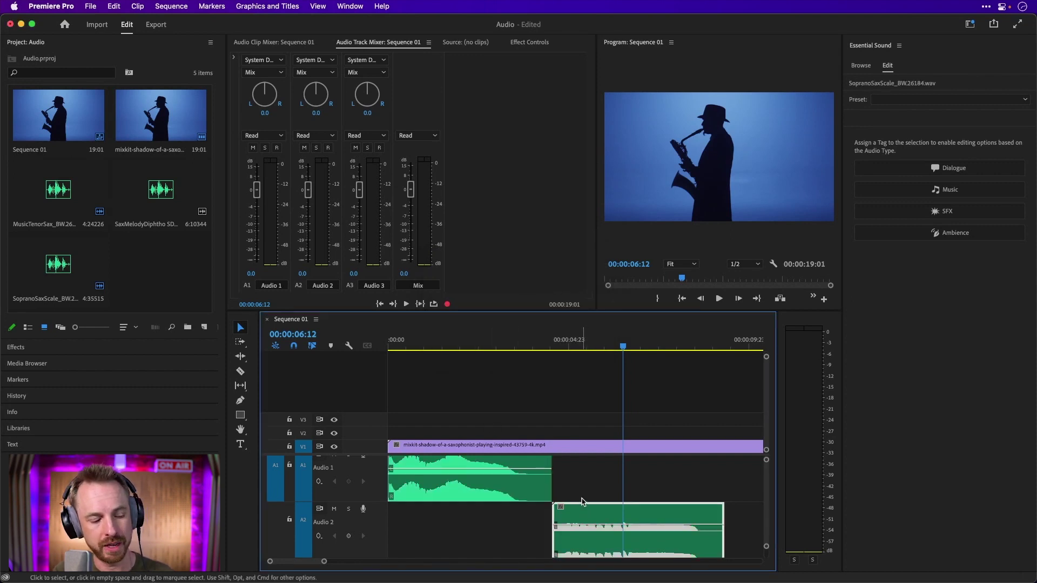
{"action": "key", "text": "g"}
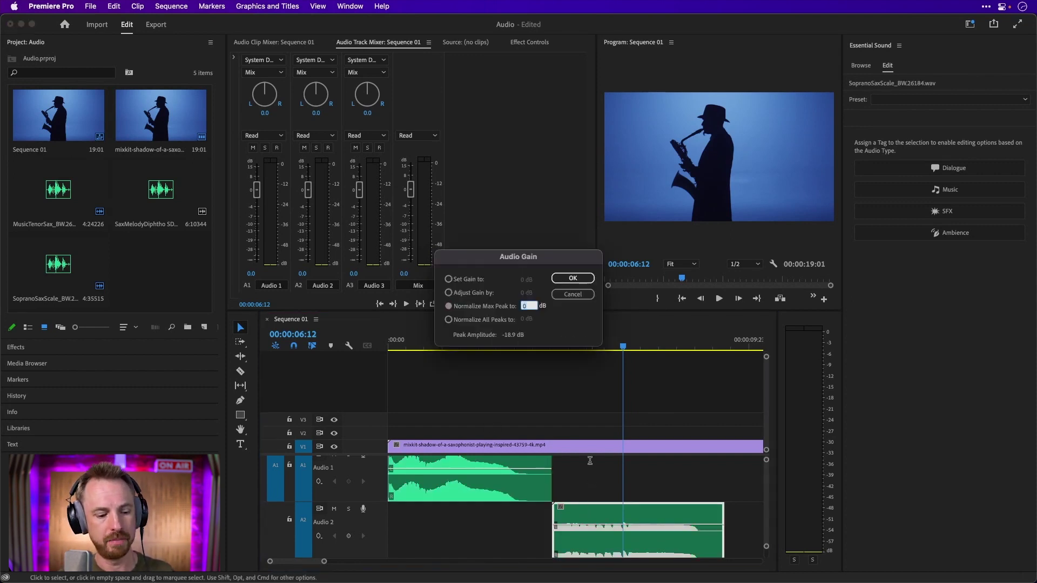
{"action": "key", "text": "Return"}
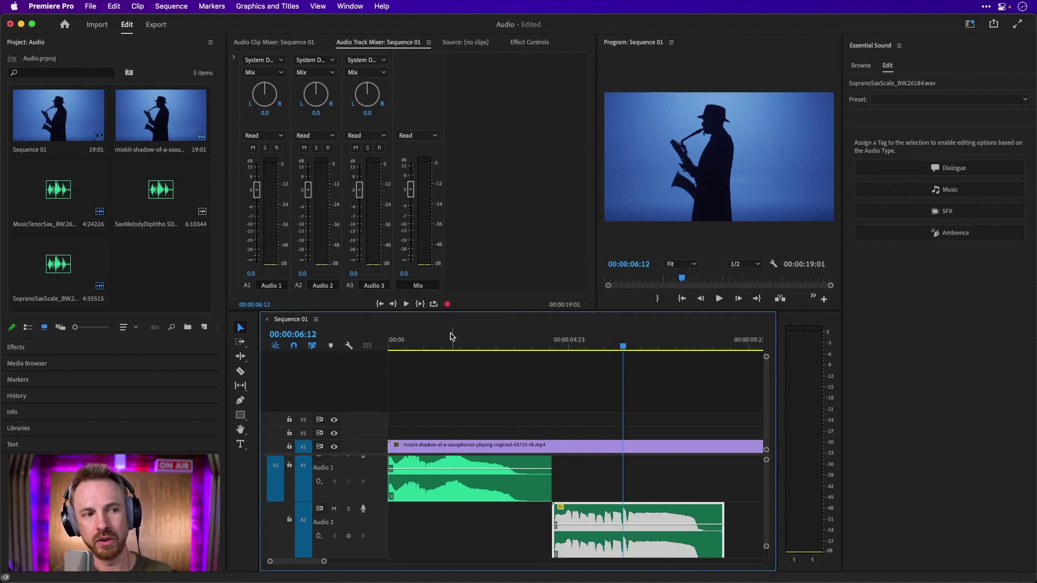
Step: Audition the normalized clips up to 00:00:07:02, then marquee-select both saxophone clips
{"action": "mouse_move", "coordinate": [453, 337]}
{"action": "left_mouse_down"}
{"action": "mouse_move", "coordinate": [432, 339]}
{"action": "mouse_move", "coordinate": [451, 340]}
{"action": "left_mouse_up"}
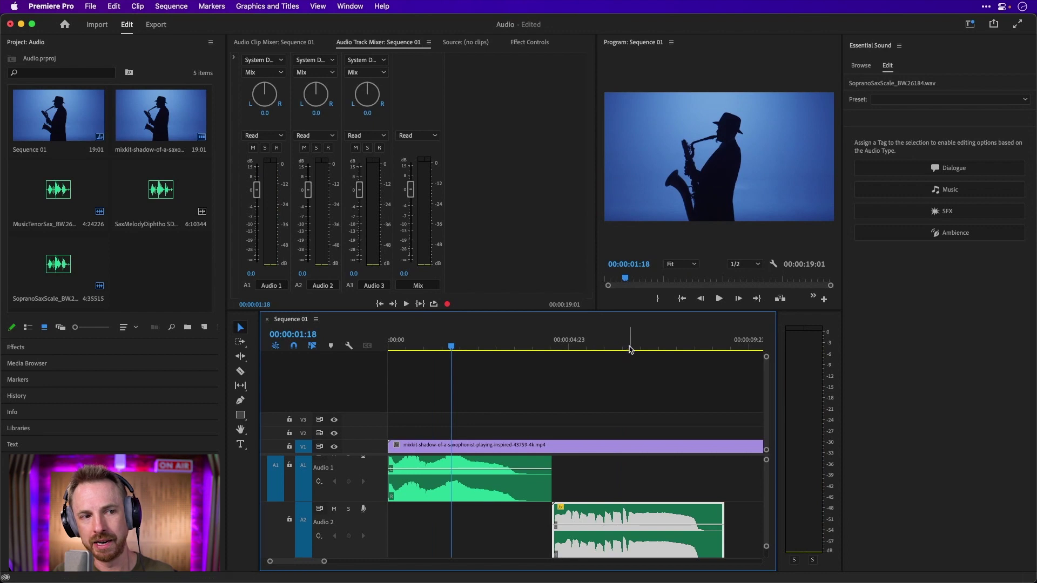
{"action": "mouse_move", "coordinate": [630, 350]}
{"action": "left_mouse_down"}
{"action": "mouse_move", "coordinate": [609, 350]}
{"action": "mouse_move", "coordinate": [647, 351]}
{"action": "left_mouse_up"}
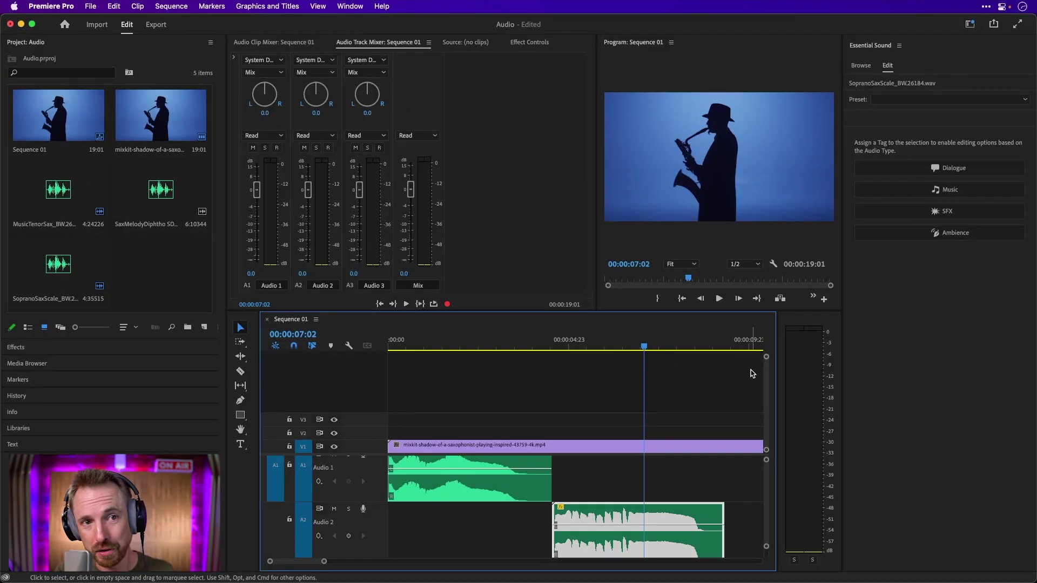
{"action": "left_click_drag", "start_coordinate": [733, 476], "coordinate": [499, 520]}
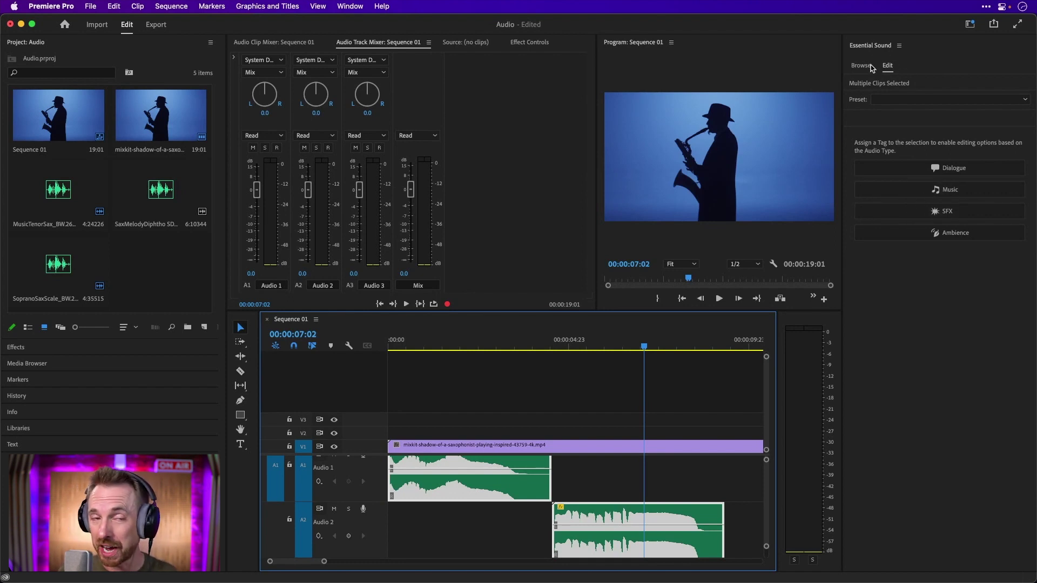
Step: In Essential Sound, tag both sax clips as Music and Auto-Match their loudness to -25.00 LUFS
{"action": "left_click", "coordinate": [970, 24]}
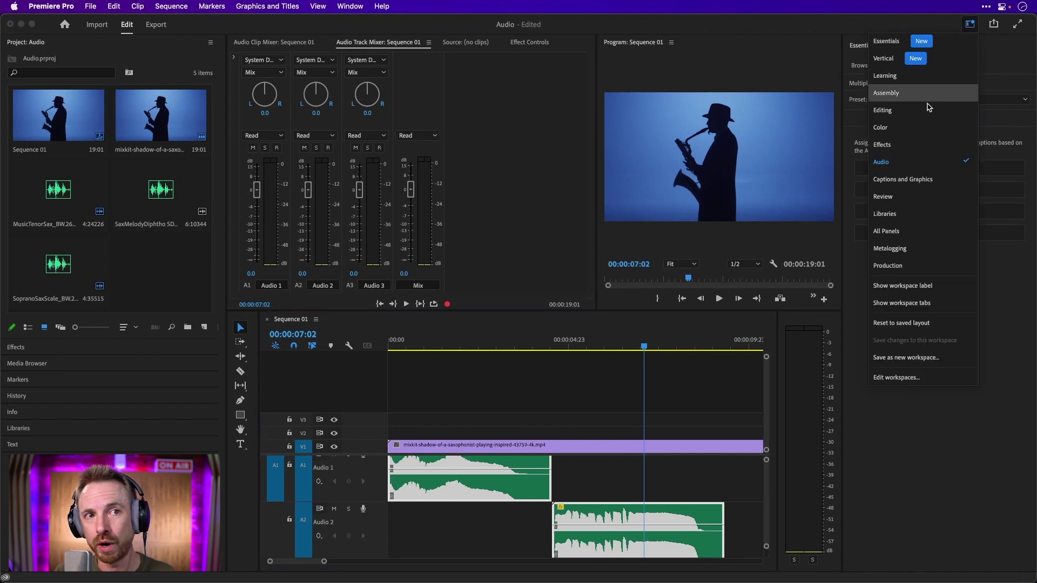
{"action": "left_click", "coordinate": [1002, 304]}
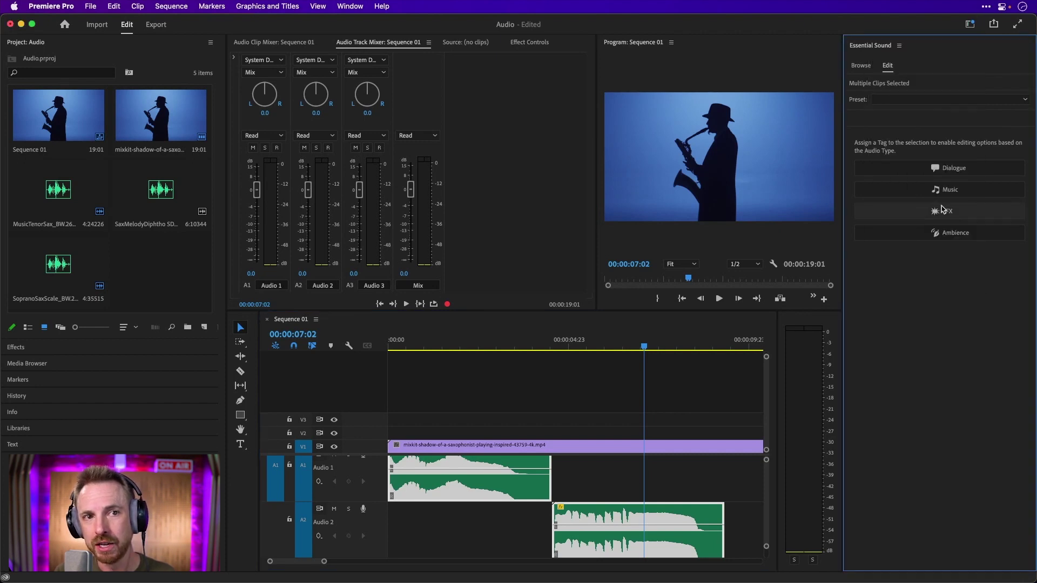
{"action": "left_click", "coordinate": [937, 190]}
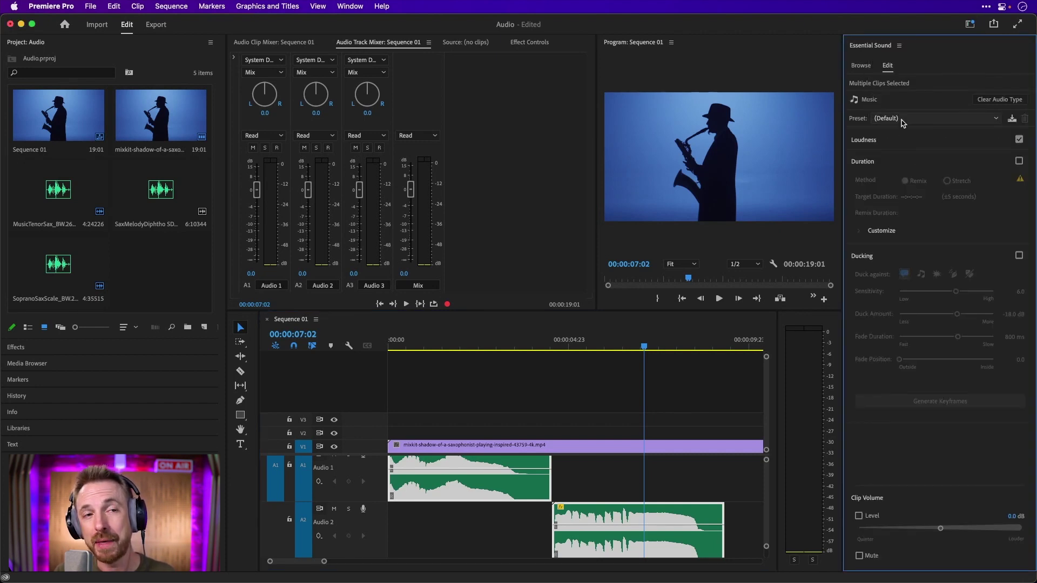
{"action": "left_click", "coordinate": [885, 144]}
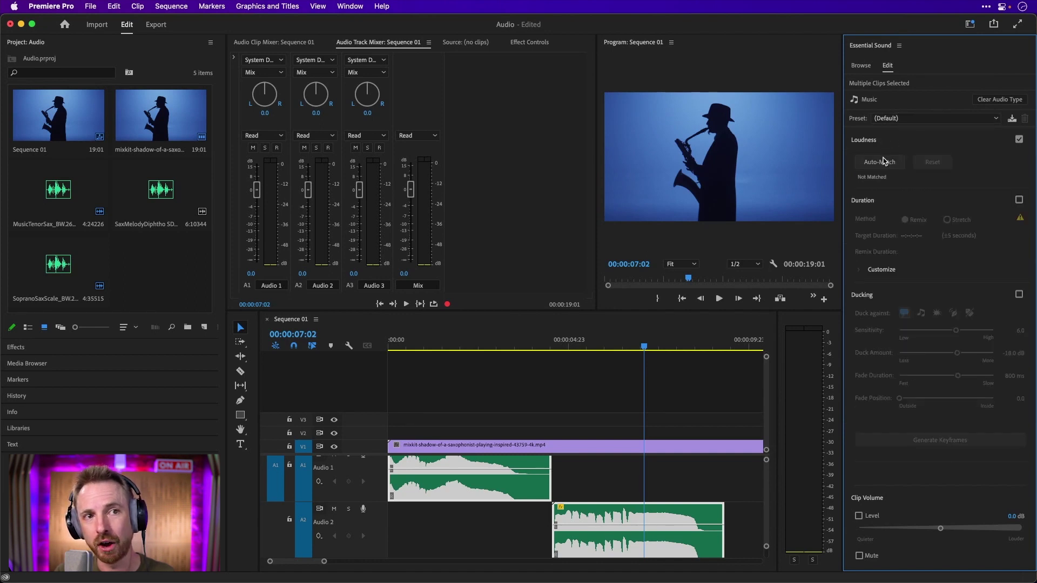
{"action": "left_click", "coordinate": [881, 162]}
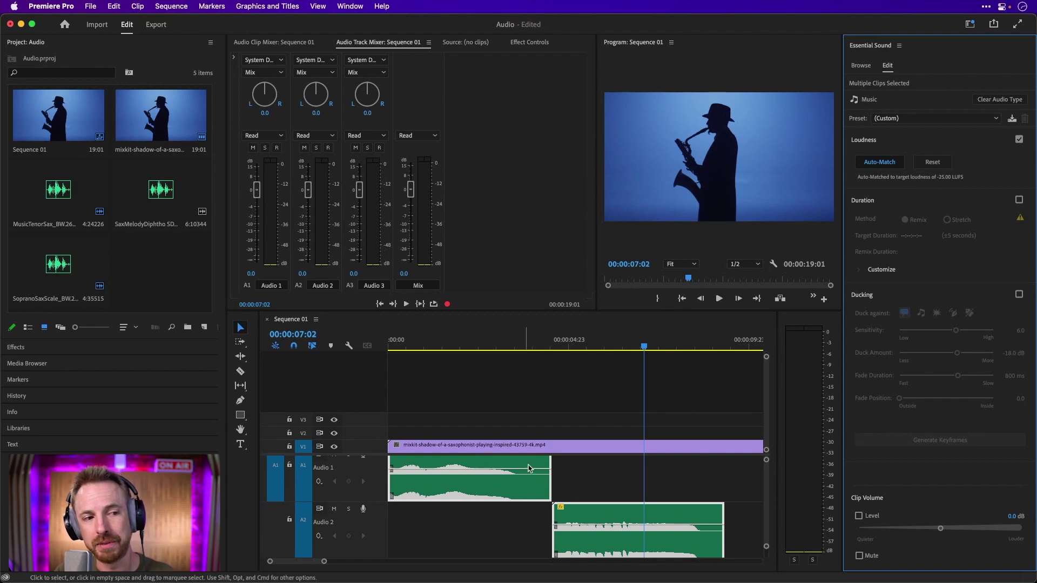
{"action": "mouse_move", "coordinate": [601, 507]}
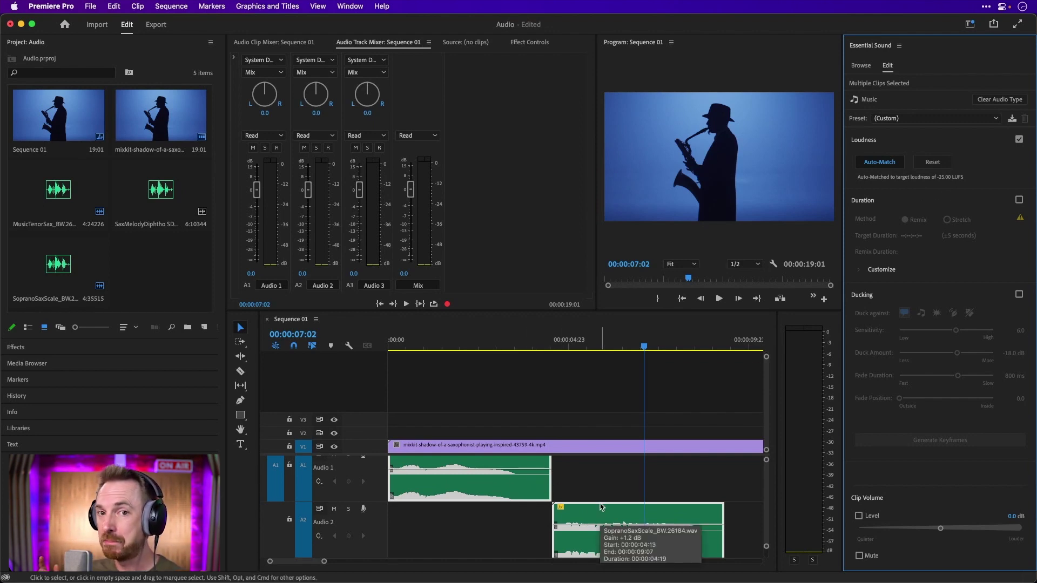